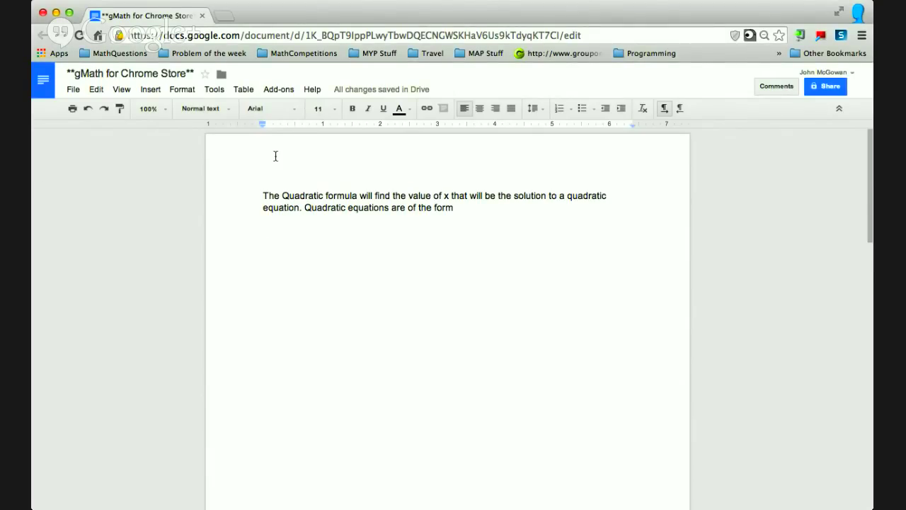
Open the Add-ons menu and bring up the g(Math) submenu.
left_click(283, 95)
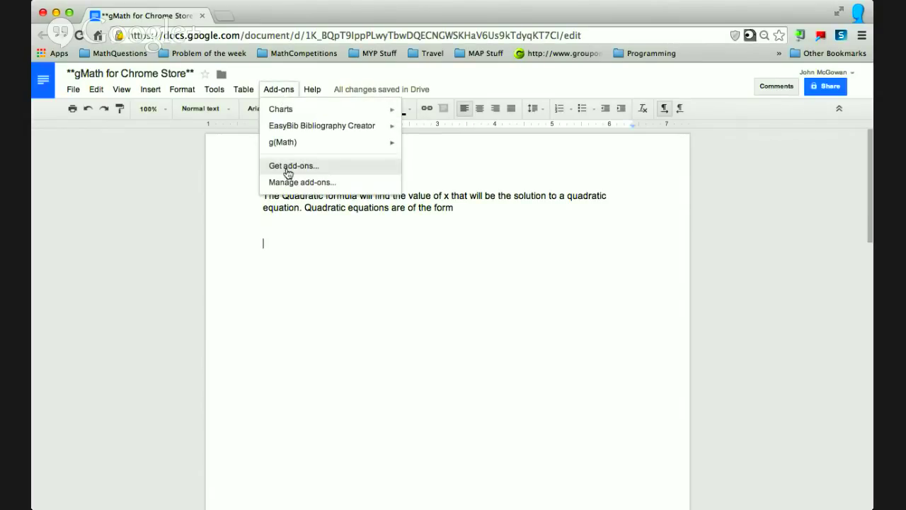
mouse_move(289, 142)
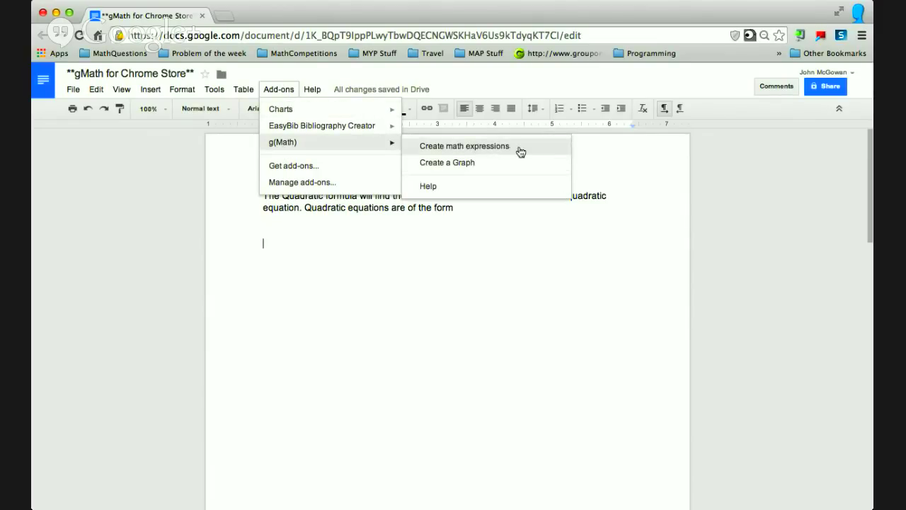
Launch g(Math)'s Create math expressions sidebar and place the cursor after 'of the form'.
left_click(474, 148)
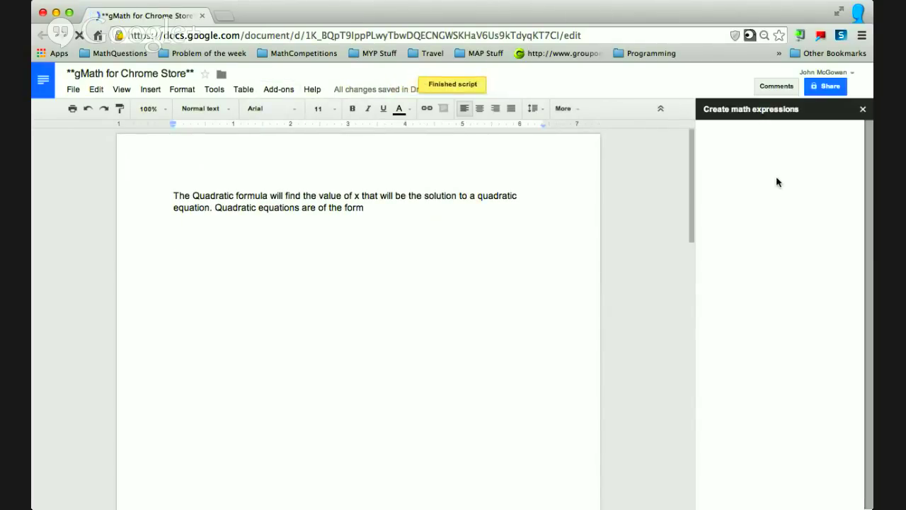
left_click(390, 208)
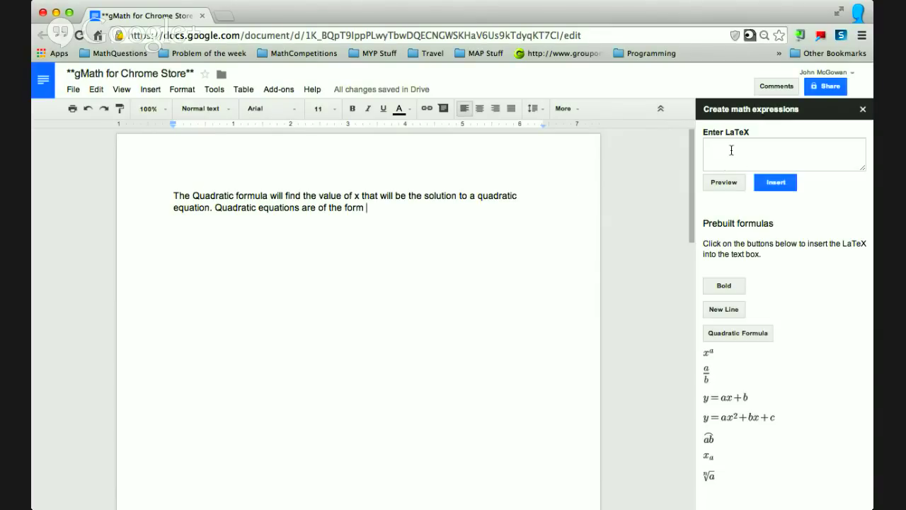
left_click_drag(755, 135, 724, 136)
left_click(759, 209)
Reopen the Add-ons g(Math) menu, then close it without choosing anything.
left_click(287, 91)
mouse_move(364, 150)
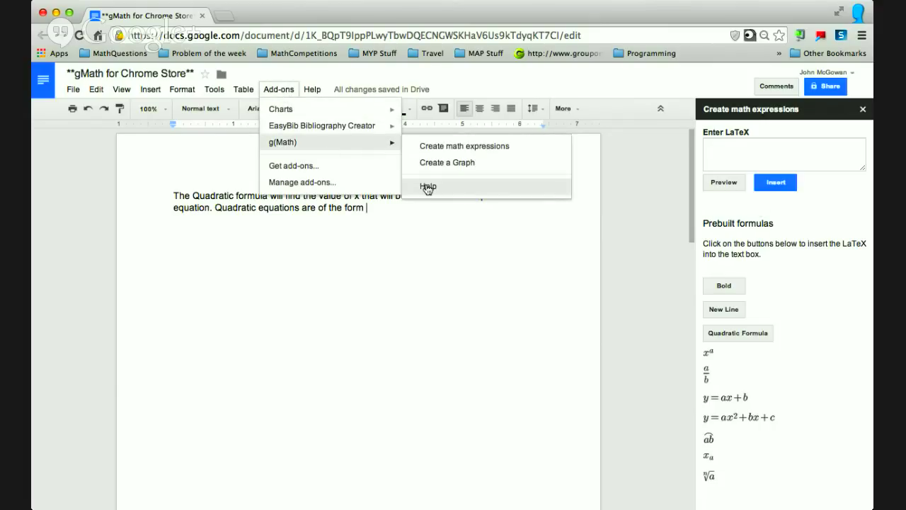
left_click(324, 74)
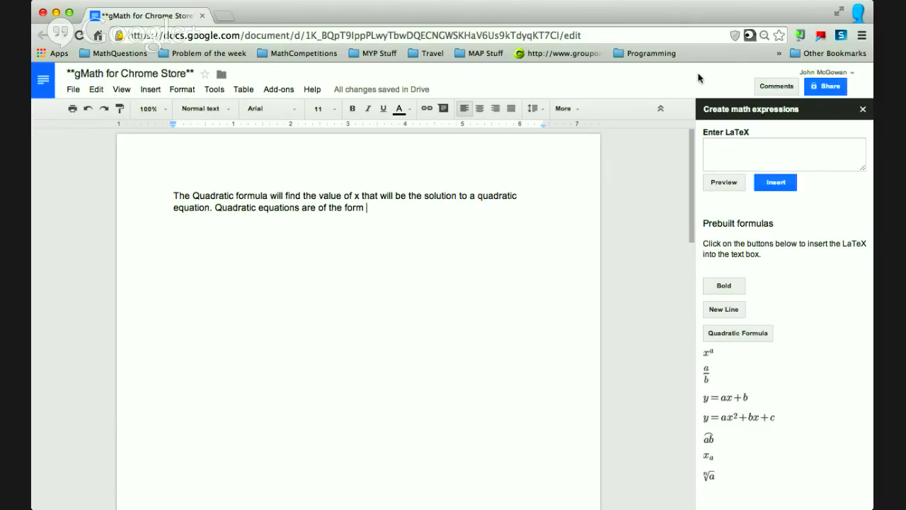
Insert the prebuilt y = ax^2 + bx + c equation after 'of the form'.
left_click(722, 150)
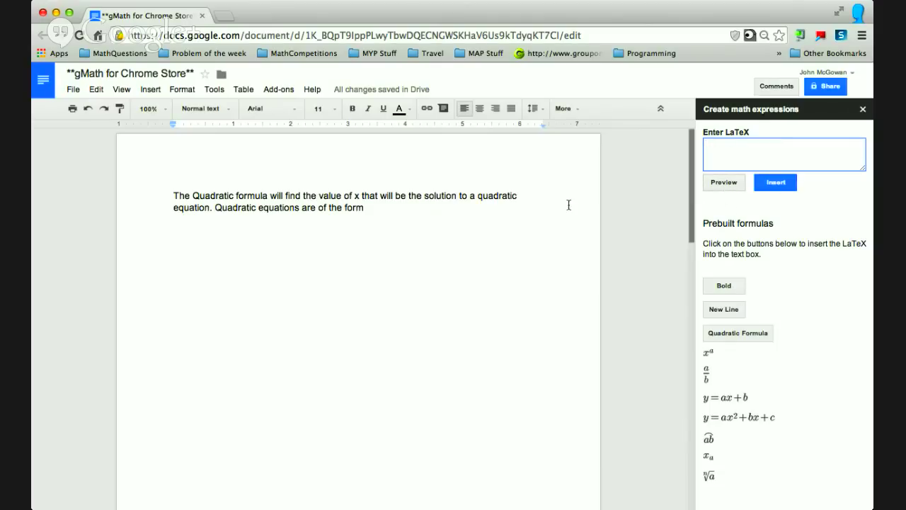
left_click(405, 207)
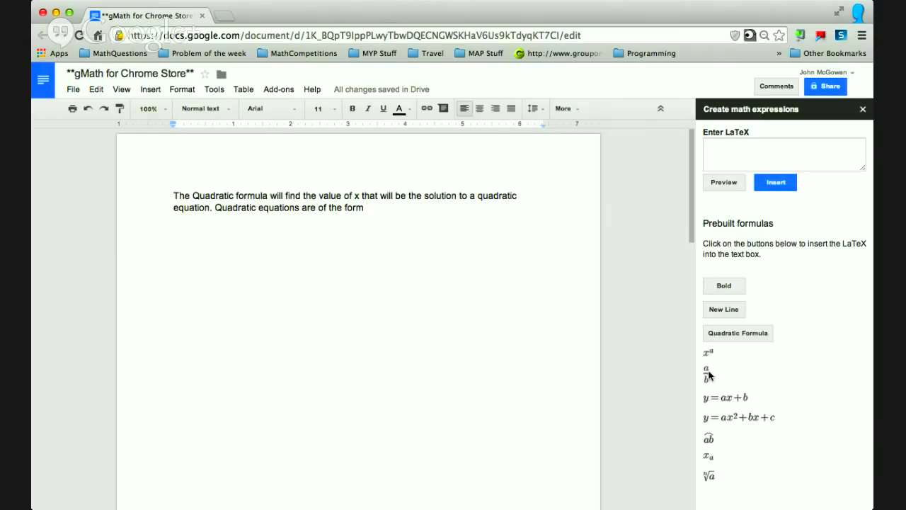
left_click(730, 418)
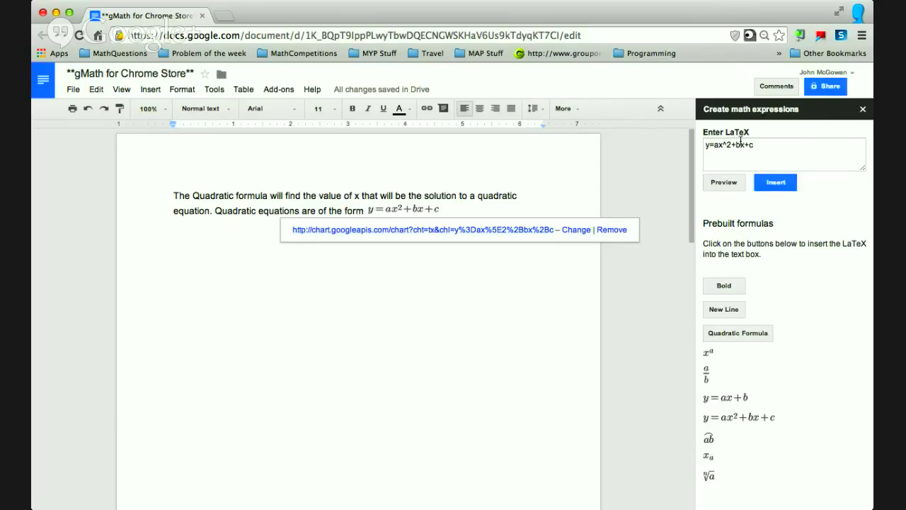
Add a 'Quadratic Formula:' line below the equation.
left_click(451, 209)
key("Return")
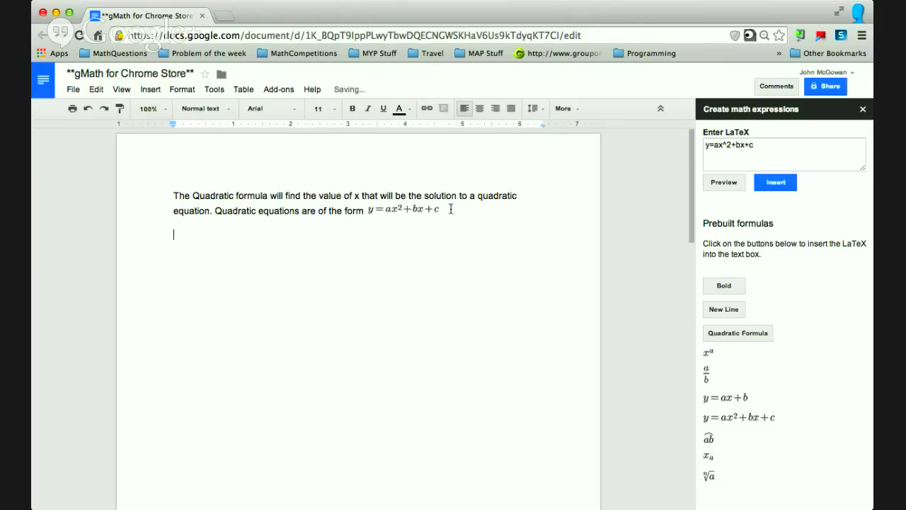
type("Quadratic Formula:")
Replace the old LaTeX with the prebuilt quadratic formula and preview it.
key("Return")
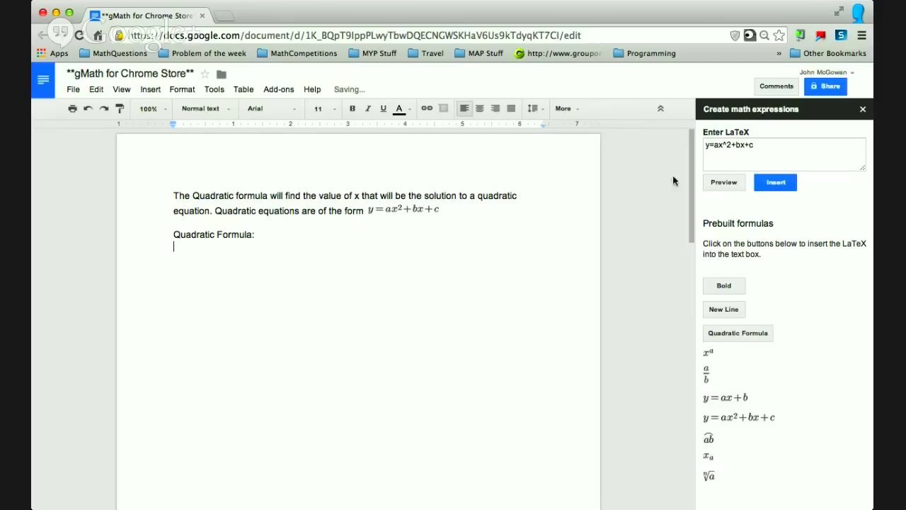
left_click(750, 149)
key("ctrl+a")
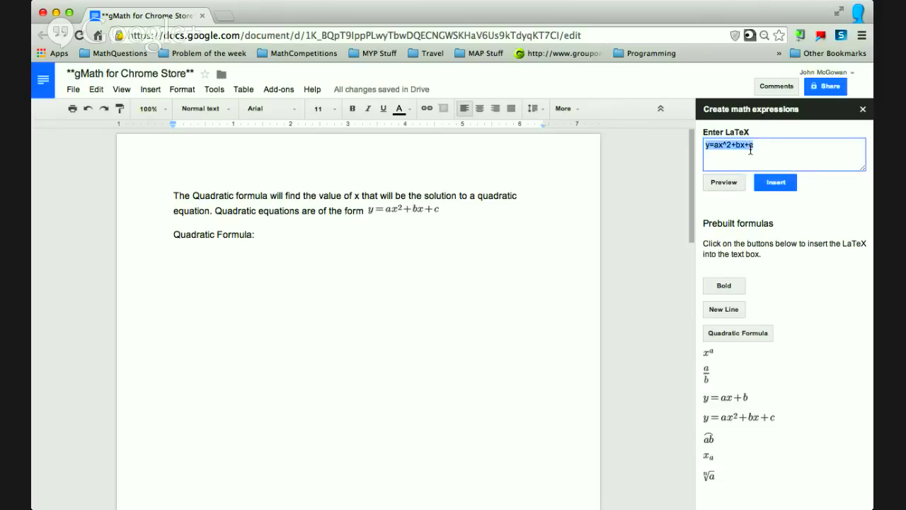
key("BackSpace")
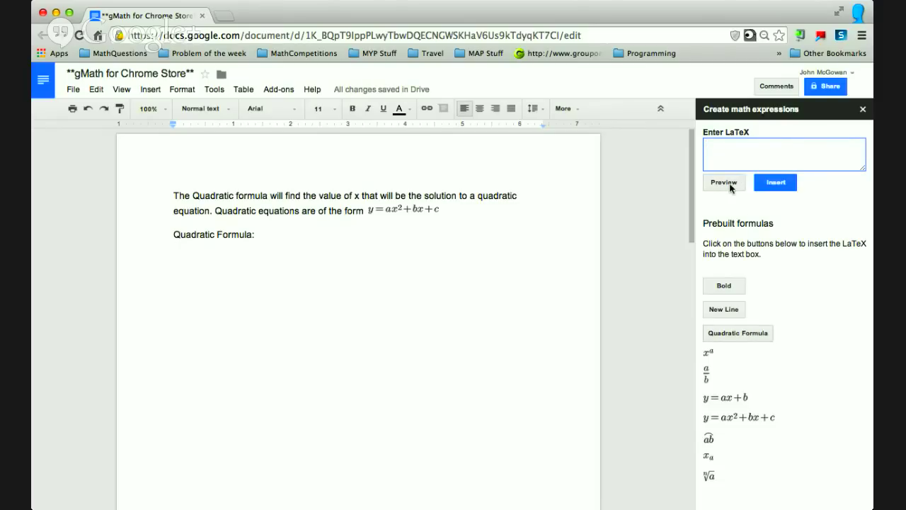
left_click(732, 336)
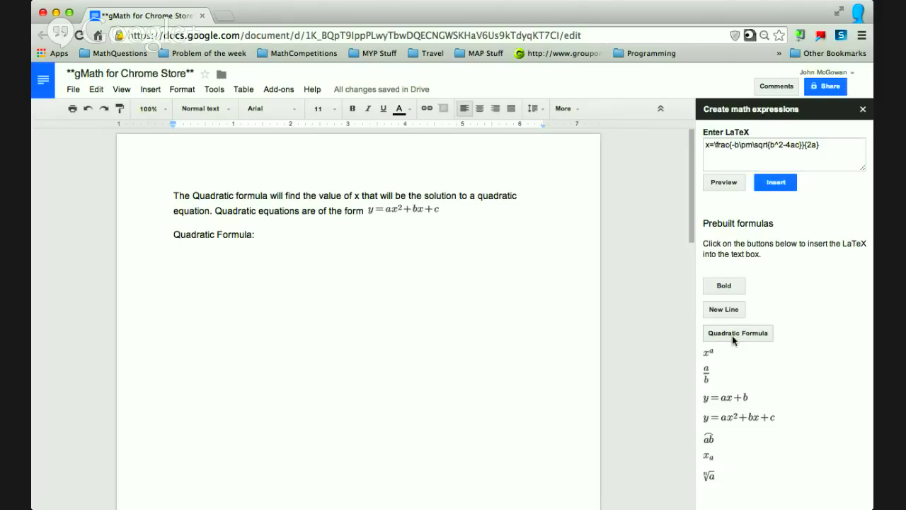
left_click(716, 184)
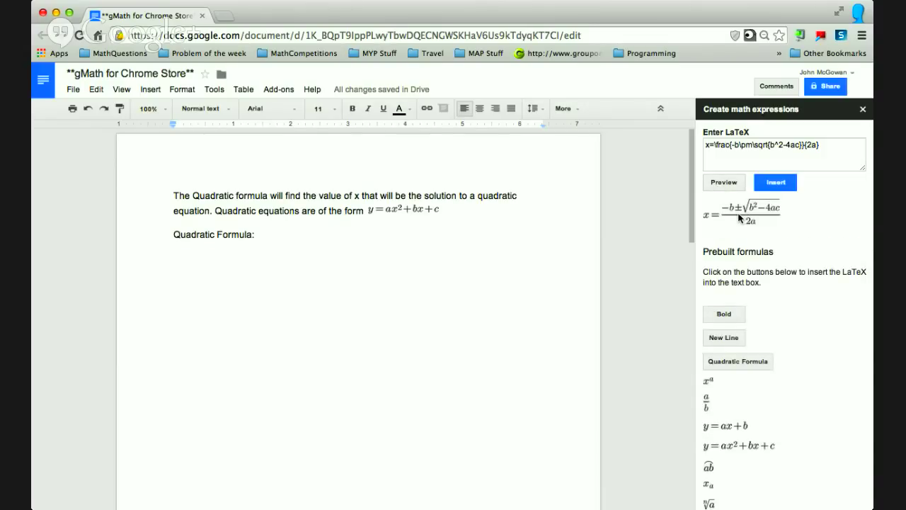
Try 4 in place of both b's in the formula and preview the result.
left_click(738, 143)
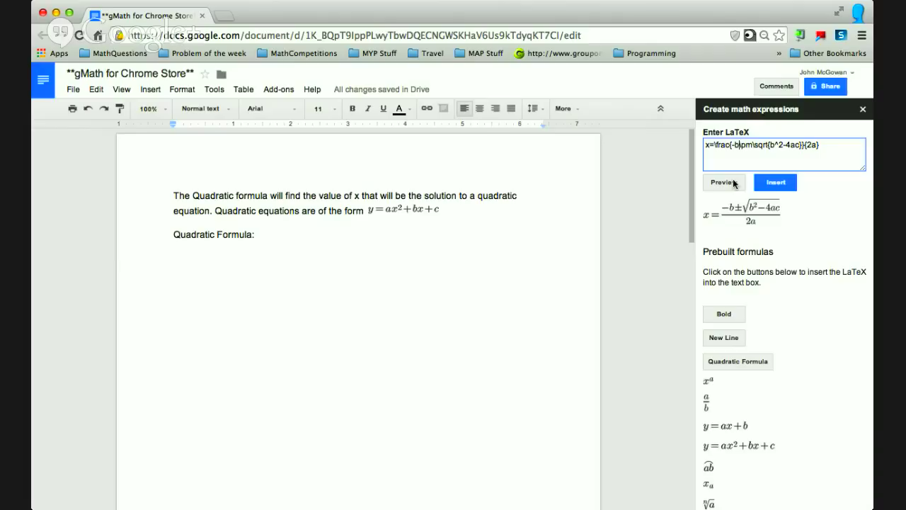
key("BackSpace")
type("4")
key("Delete")
type("4")
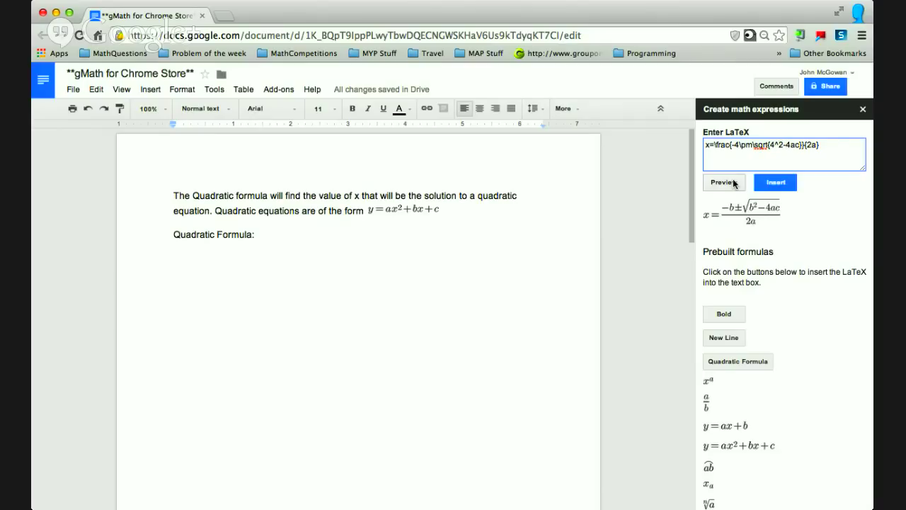
left_click(719, 185)
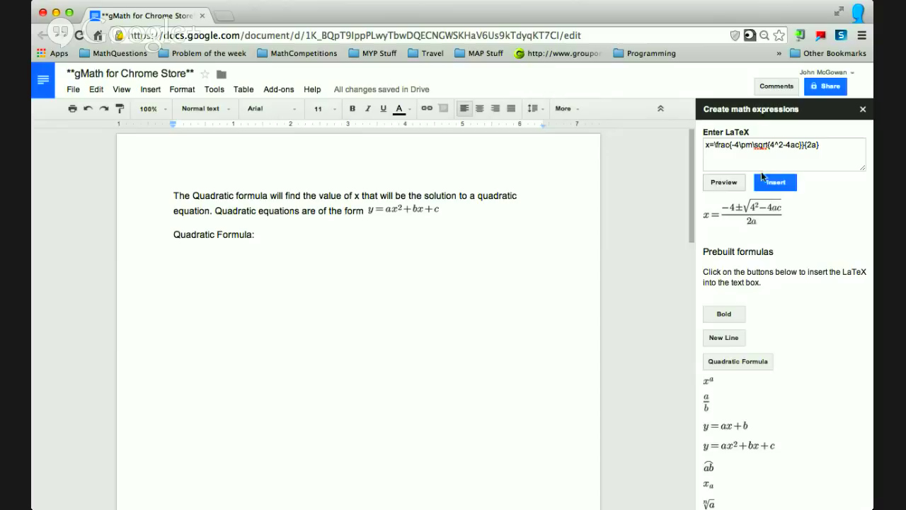
Restore b in both places of the quadratic formula LaTeX.
left_click(736, 146)
key("BackSpace")
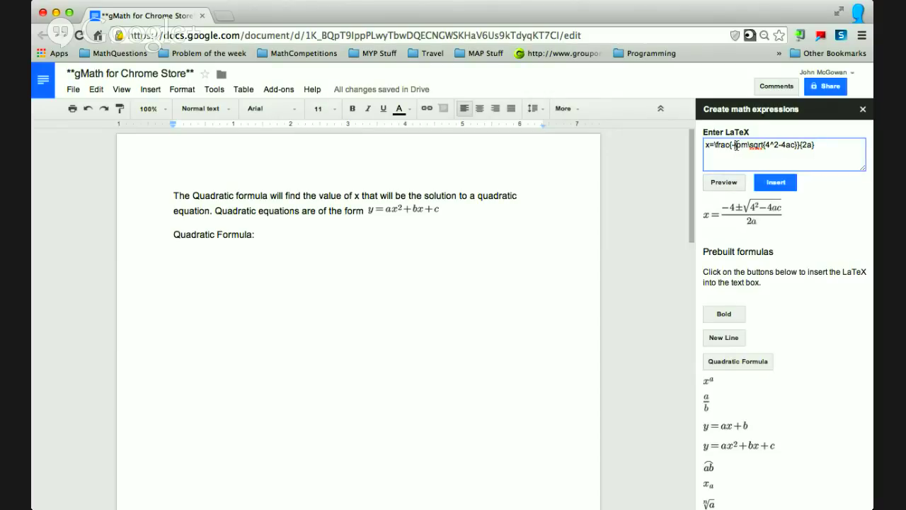
type("b")
key("Right")
key("Right")
key("Right")
key("Right")
key("Right")
key("Right")
key("Right")
key("Right")
key("Right")
key("Right")
key("BackSpace")
type("b")
left_click(769, 184)
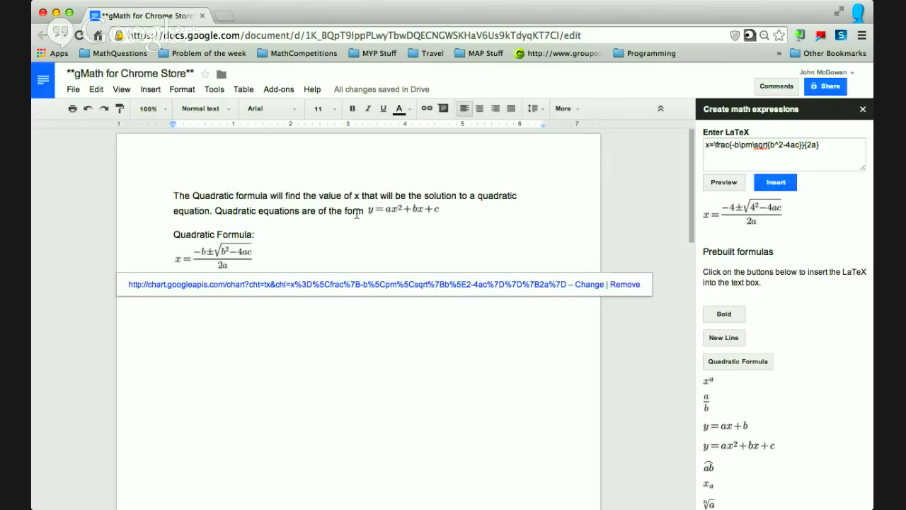
left_click(364, 246)
key("Return")
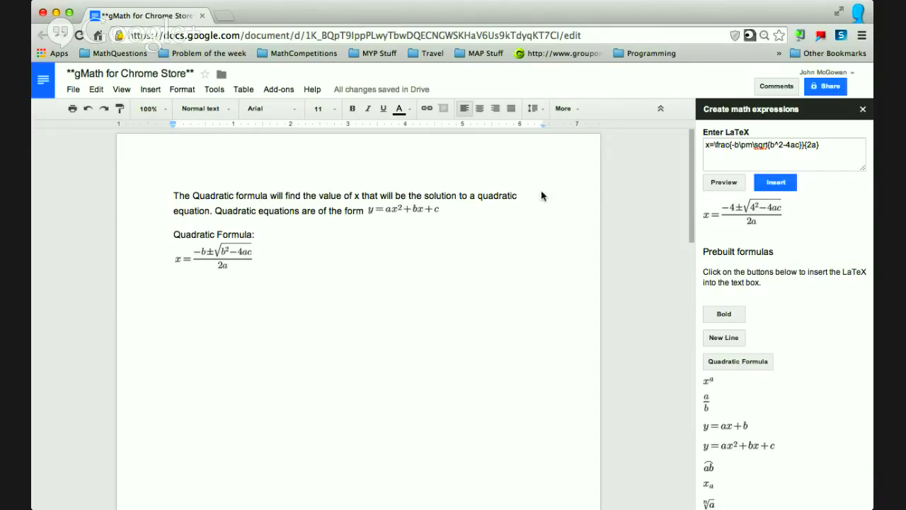
left_click(760, 184)
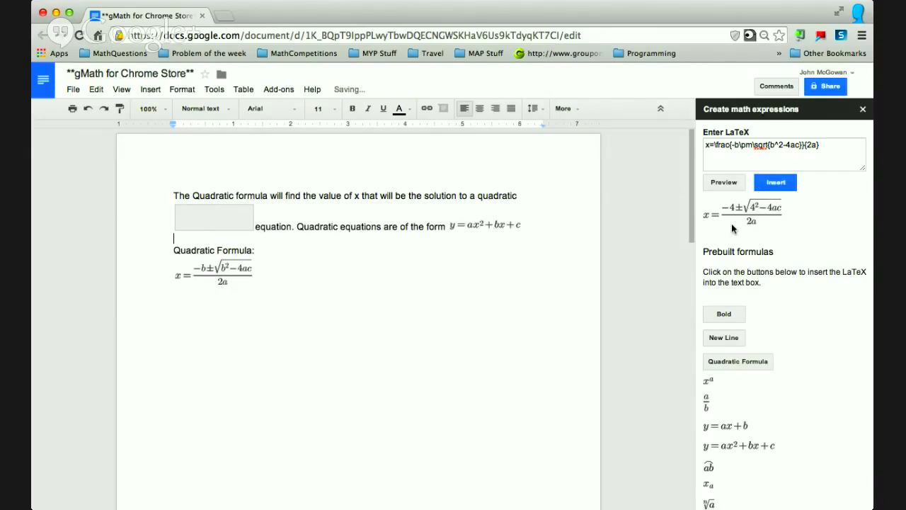
scroll(738, 369, "down", 1)
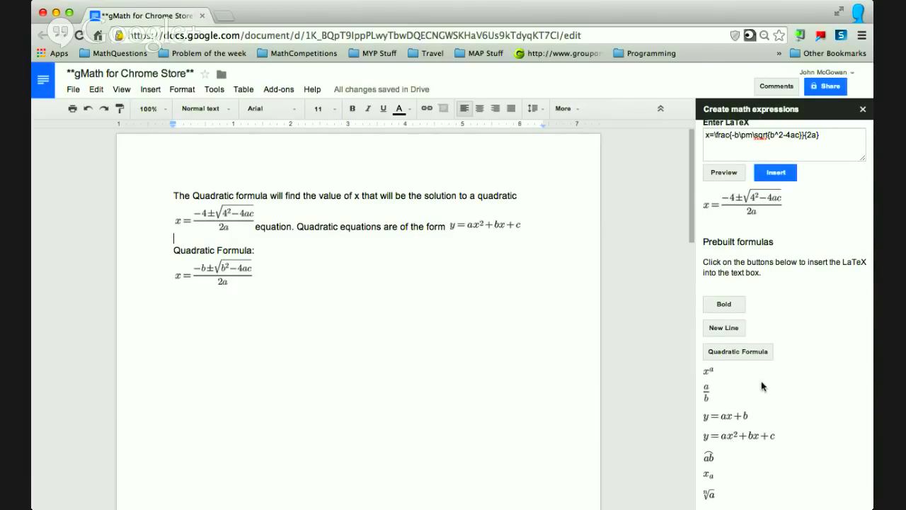
scroll(770, 401, "down", 1)
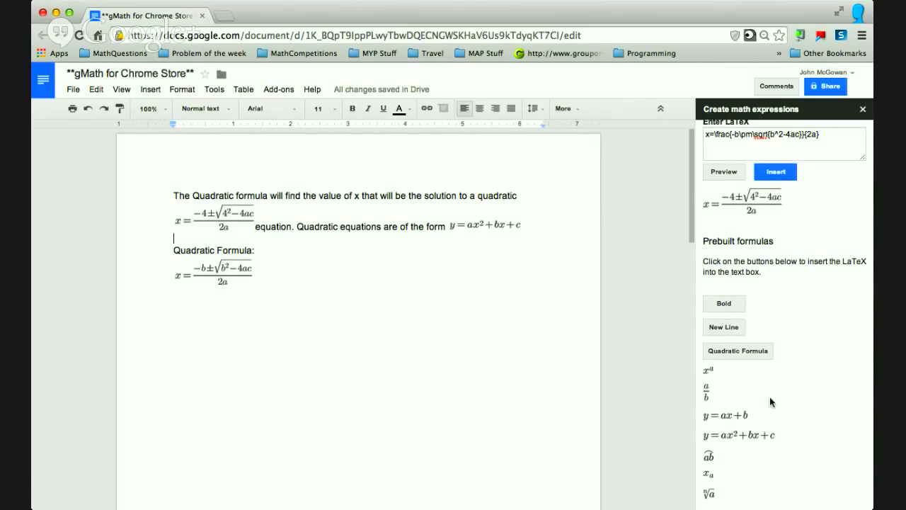
scroll(770, 400, "up", 1)
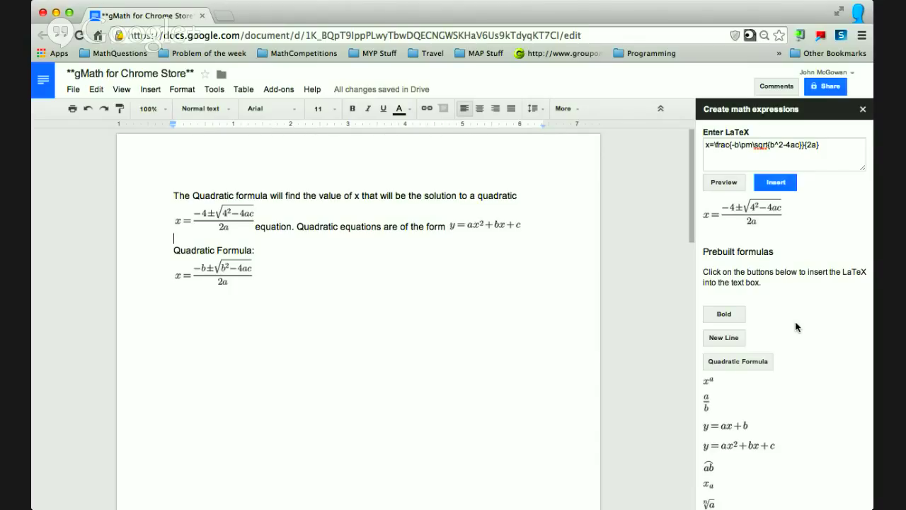
Launch g(Math)'s Create a Graph panel.
left_click(287, 89)
mouse_move(398, 150)
left_click(431, 164)
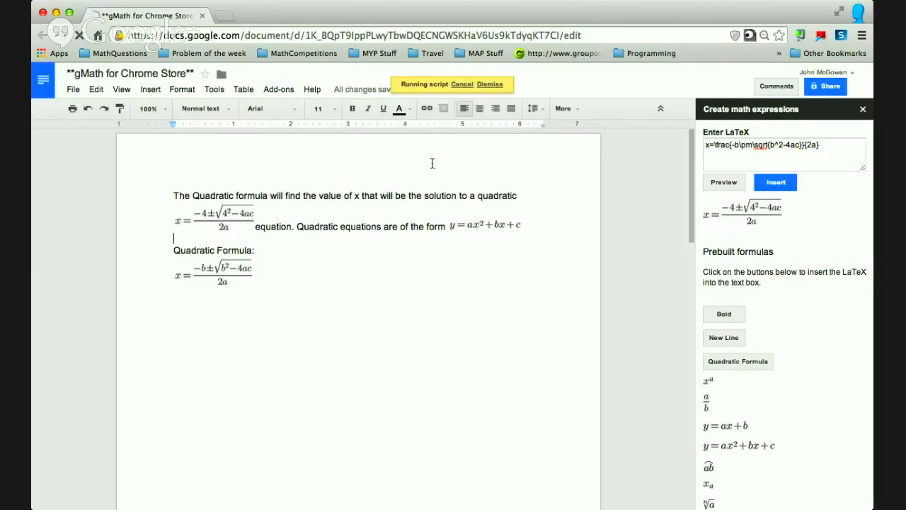
Add the line 'The graph of a quadratic function looks like:' below the formula.
left_click(294, 269)
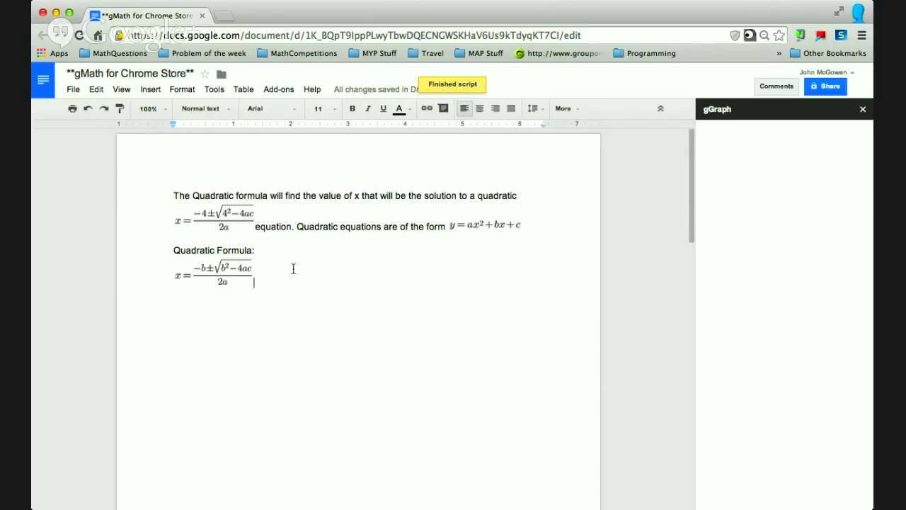
key("Return")
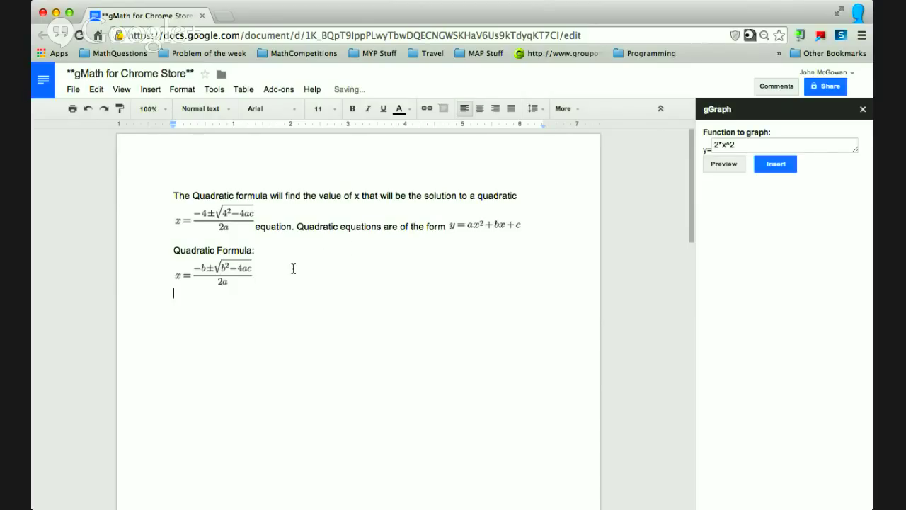
key("Return")
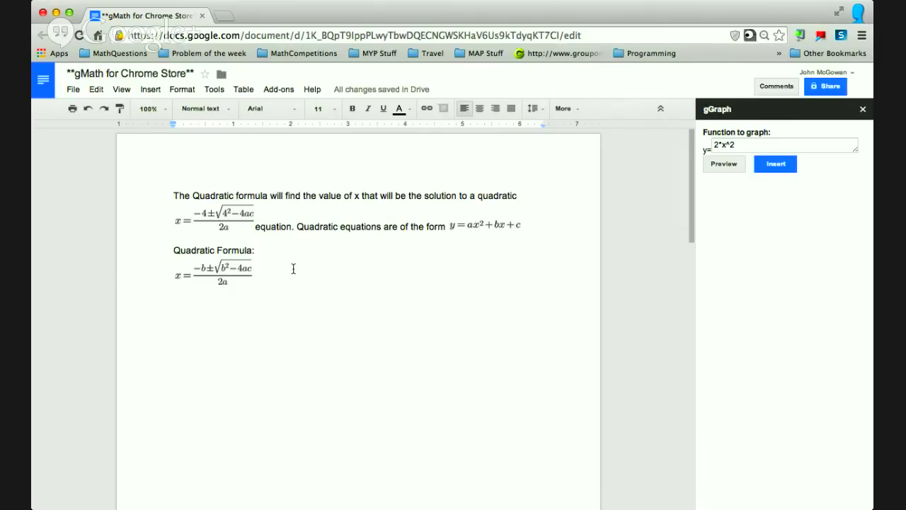
type("gra")
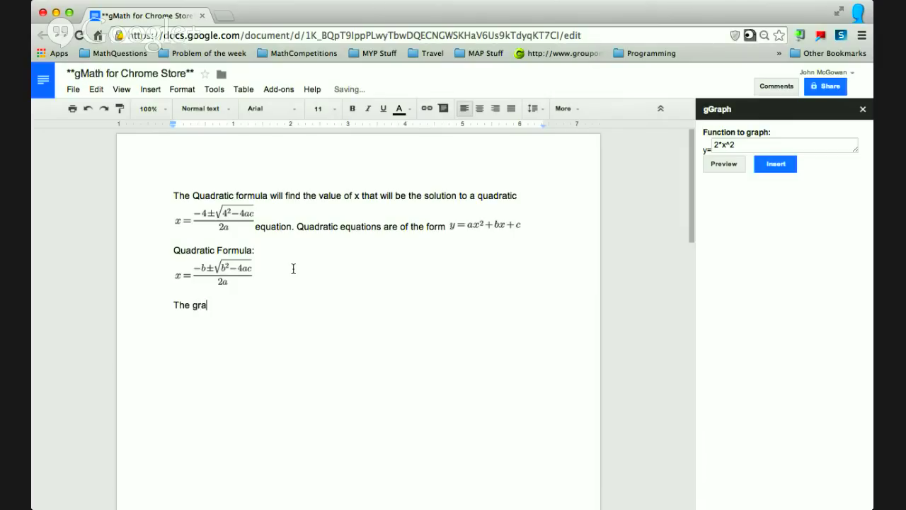
type("ph of a quadratic function look")
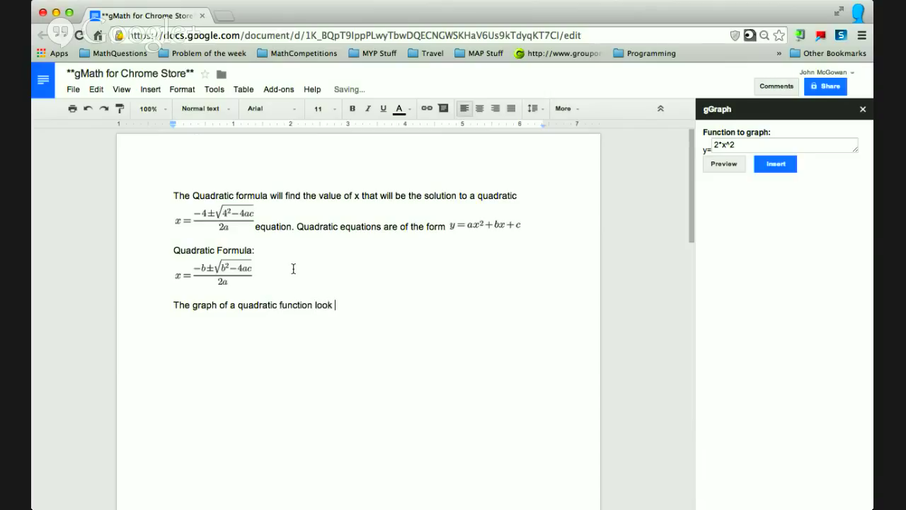
type("s like:")
key("Return")
Set the gGraph function to x^2, preview it and insert the parabola graph.
left_click(744, 145)
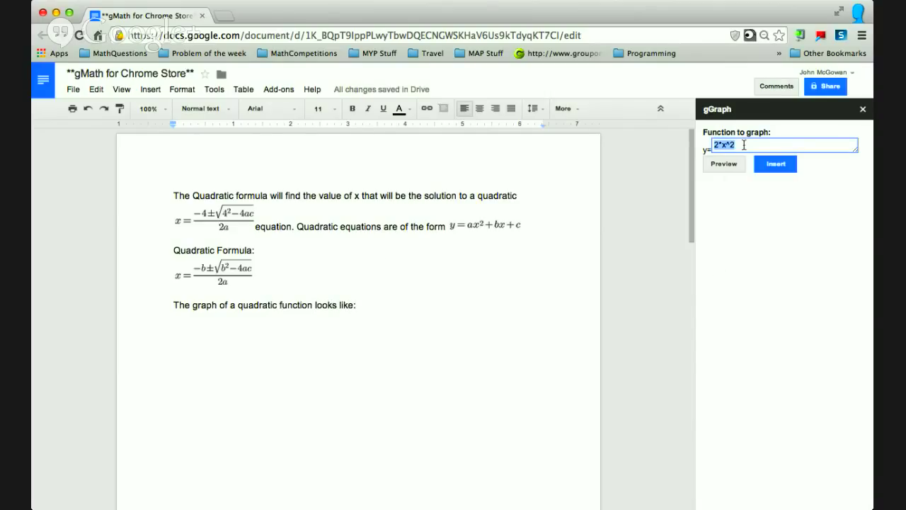
type("x^2")
left_click(734, 162)
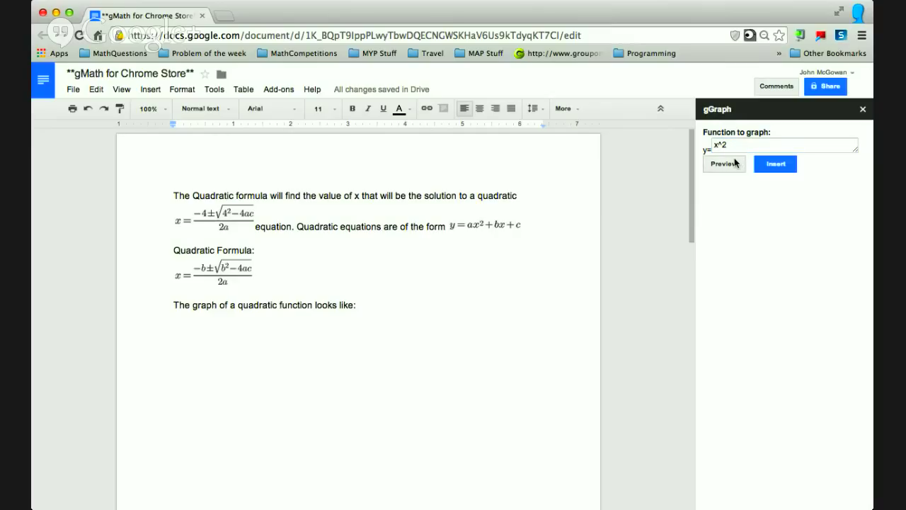
left_click_drag(781, 267, 347, 375)
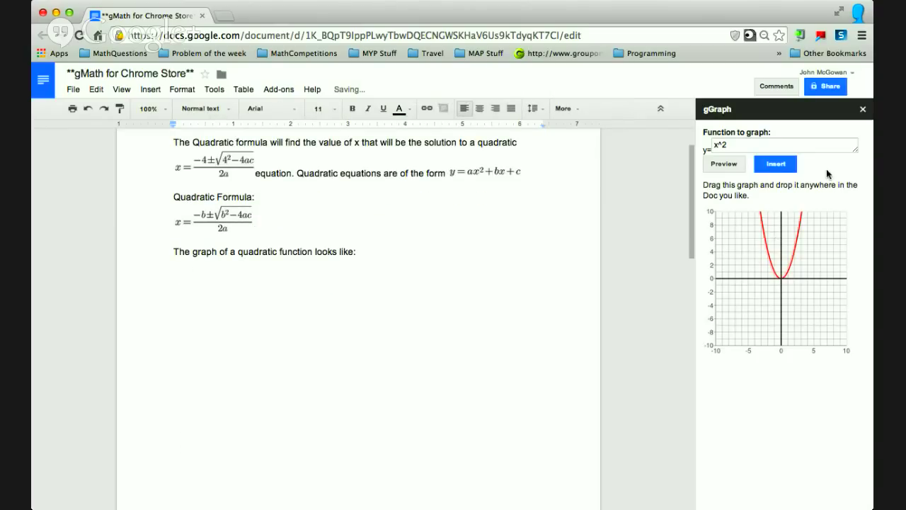
left_click(763, 165)
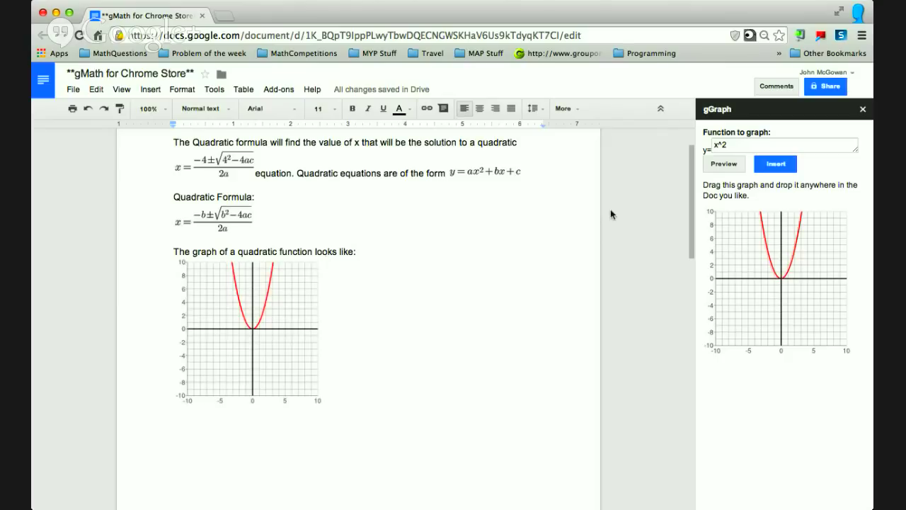
Change the gGraph function to 2*x^2 and preview it.
key("Return")
scroll(343, 331, "down", 2)
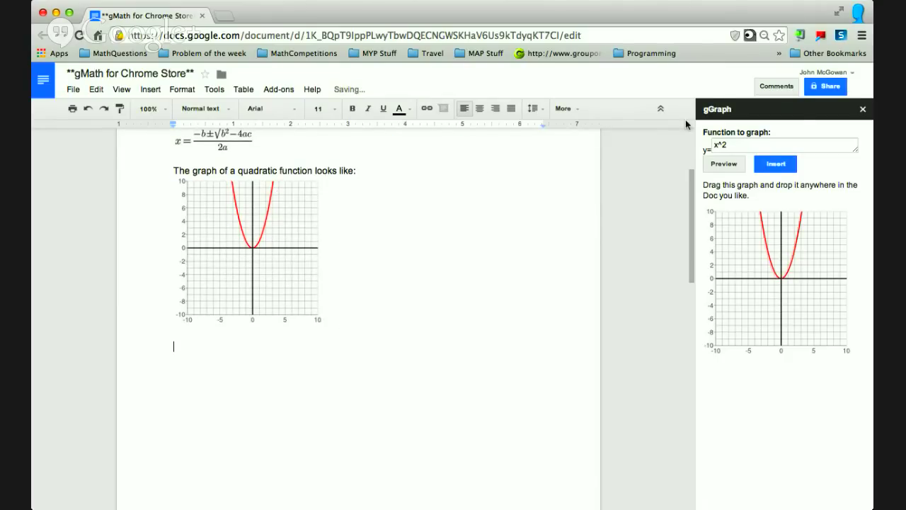
left_click(714, 145)
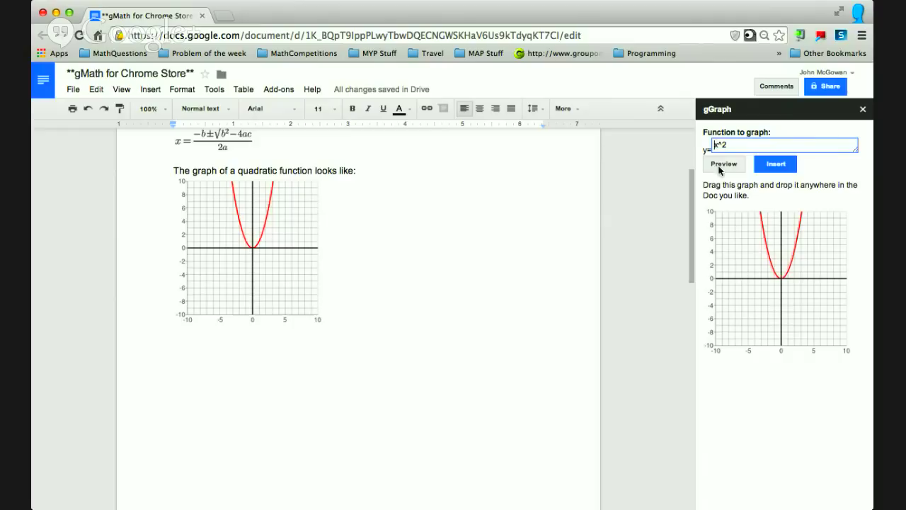
type("2")
left_click(727, 167)
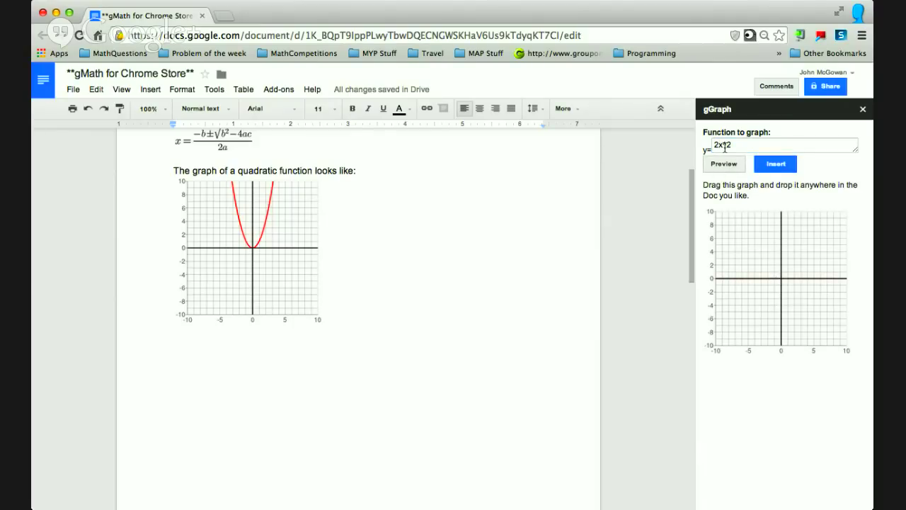
left_click(718, 146)
type("*")
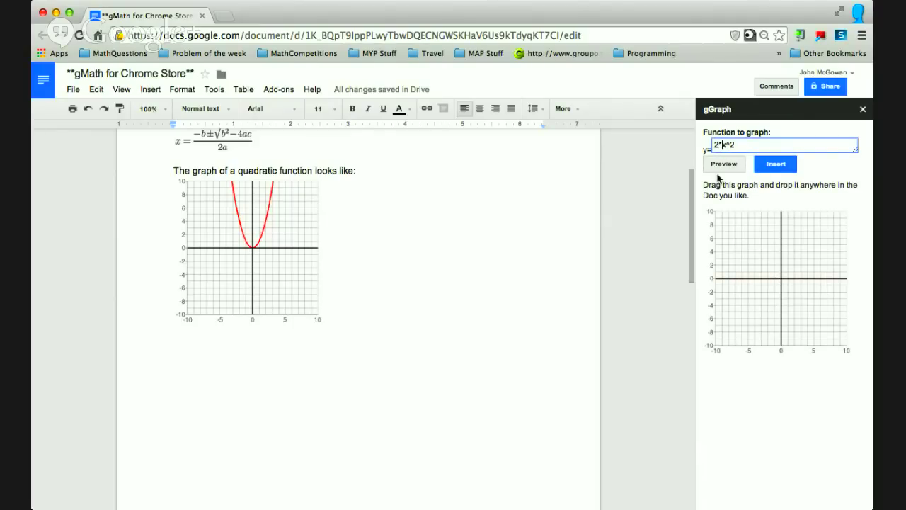
left_click(731, 169)
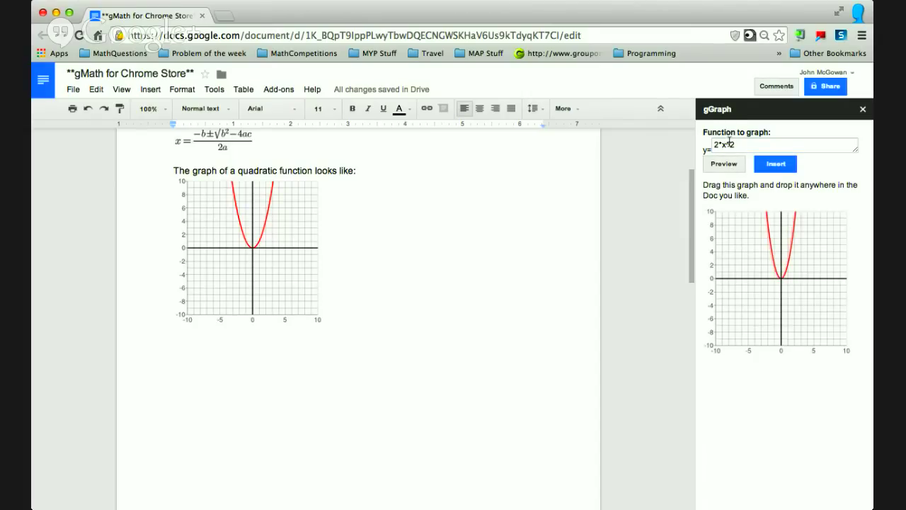
Insert the 2*x^2 parabola beside the first graph.
left_click_drag(742, 144, 702, 146)
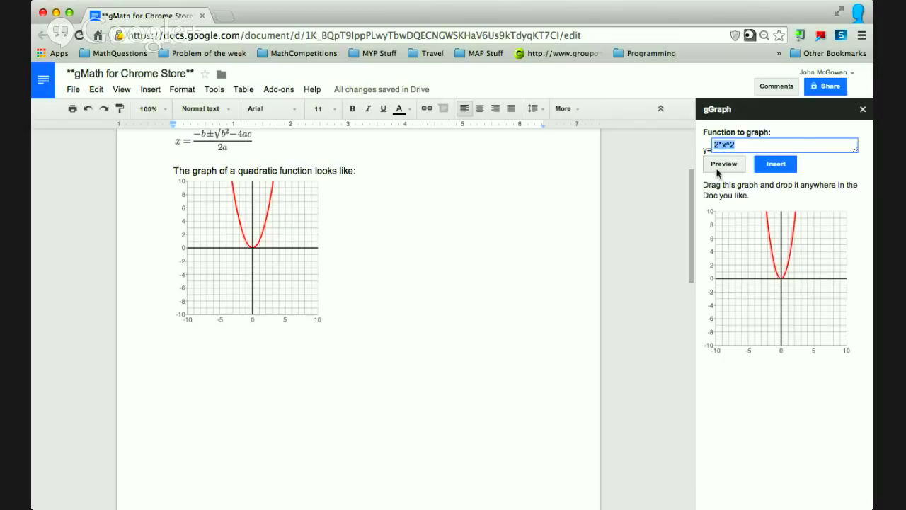
left_click(398, 209)
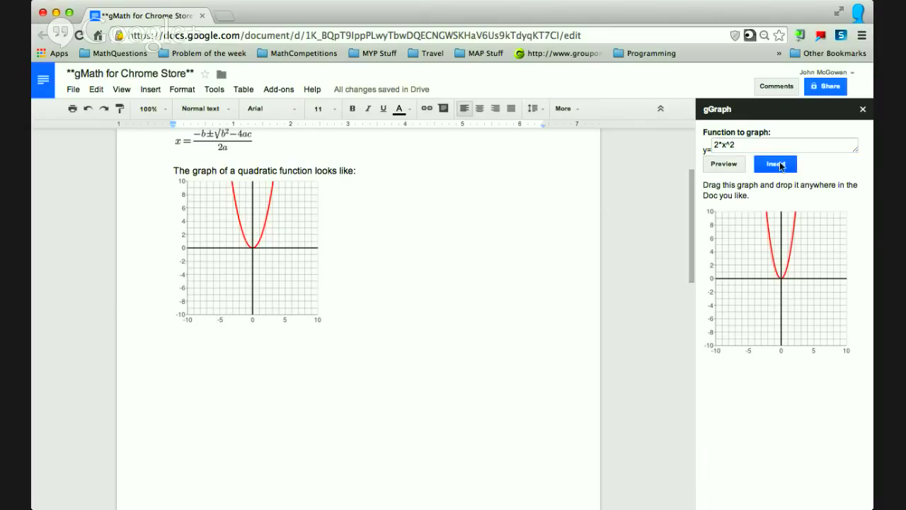
left_click(776, 163)
Negate the function to -2*x^2 and preview the downward-opening parabola.
left_click(716, 147)
type("-")
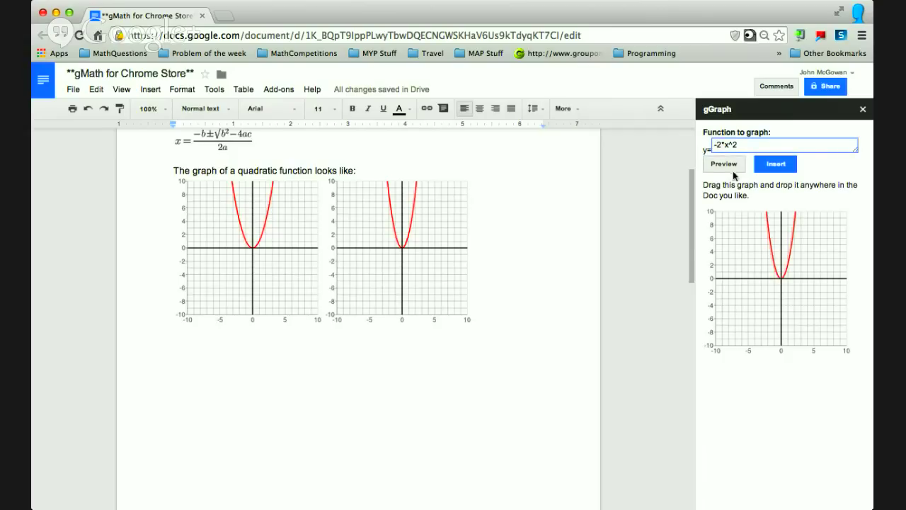
left_click(732, 166)
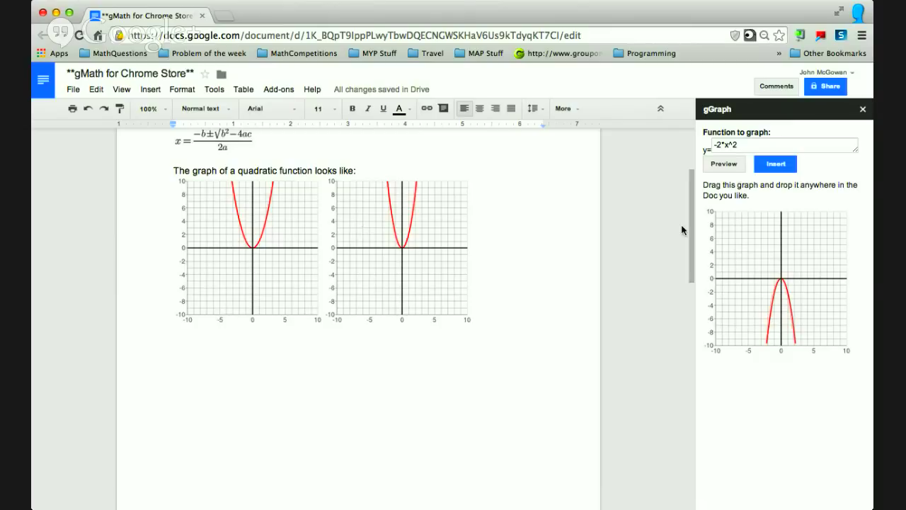
left_click(747, 146)
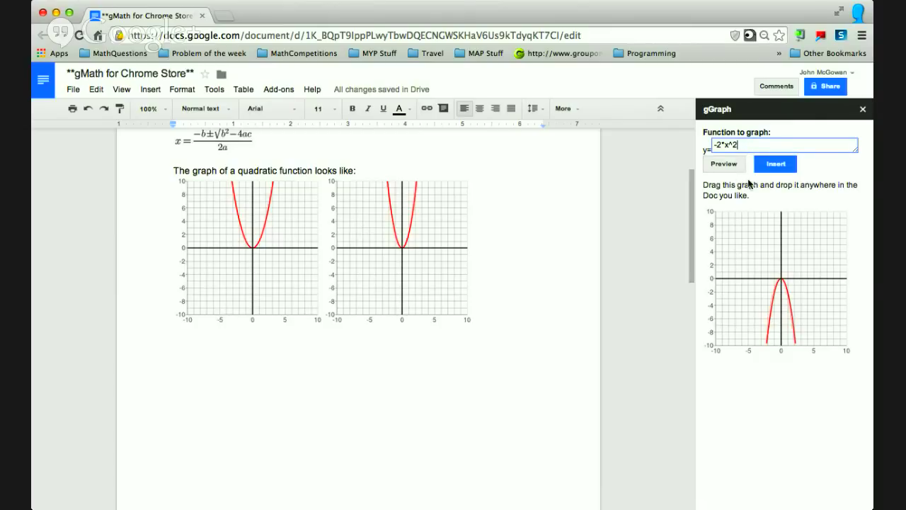